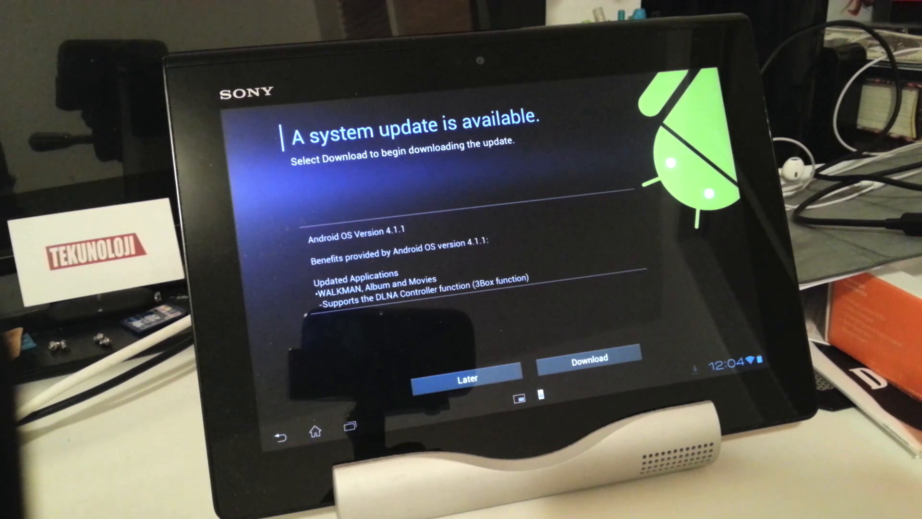
Start downloading the Android OS 4.1.1 update from the 'system update available' screen.
click(590, 358)
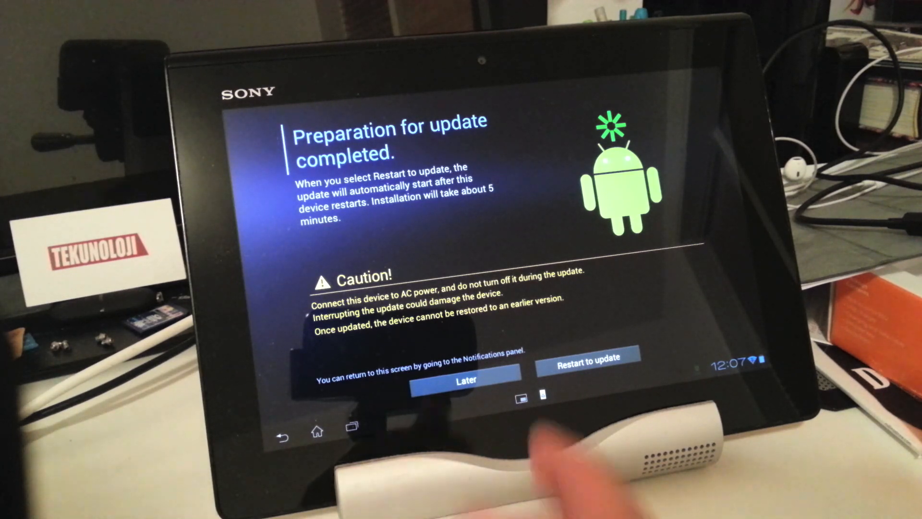
Choose 'Restart to update', which brings up the prompt to connect AC power.
click(587, 362)
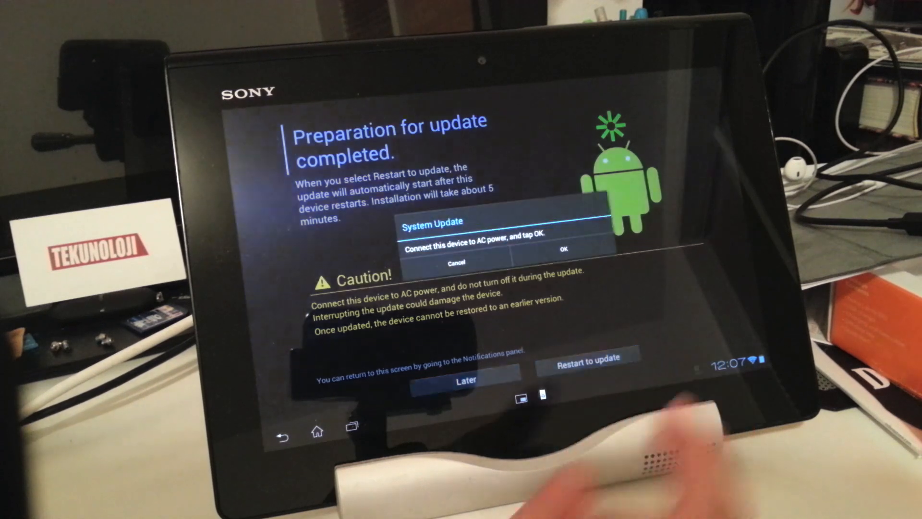